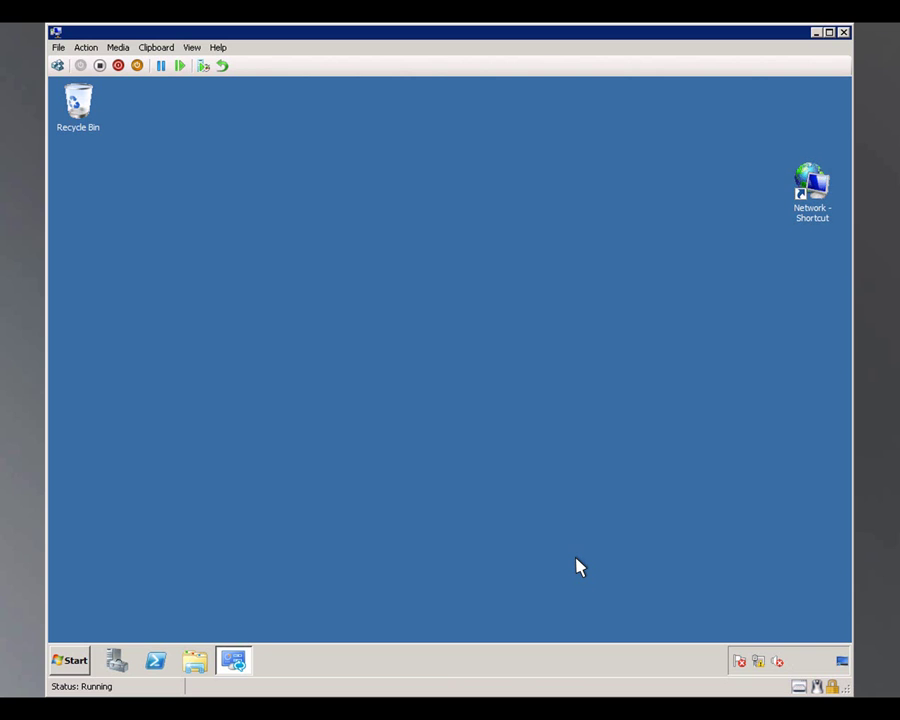
Launch Lync Server Control Panel from the Start menu and sign in with the administrator user name and password.
click(68, 659)
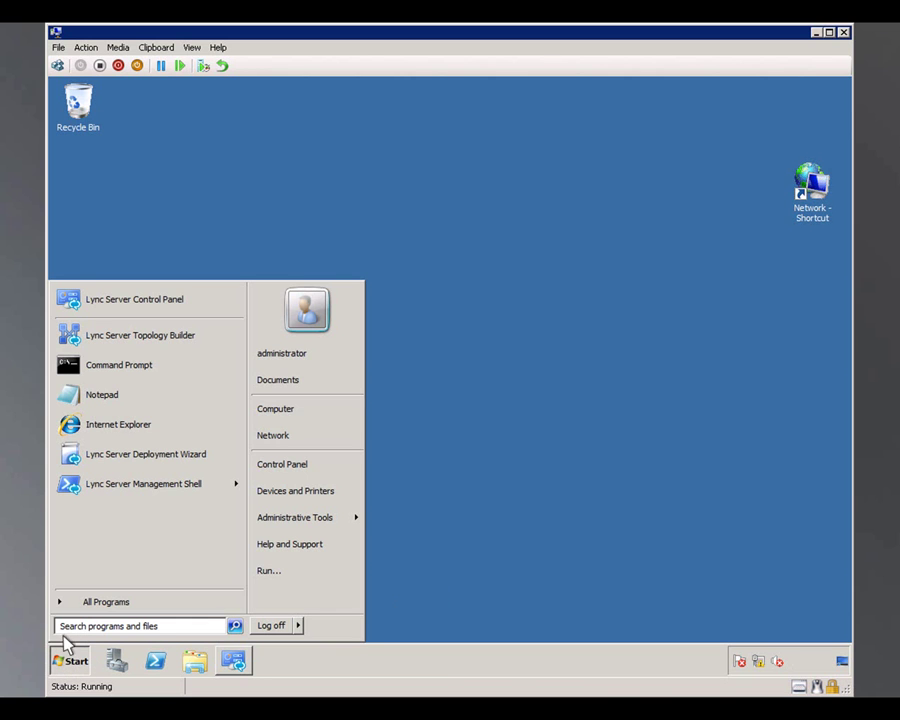
click(64, 308)
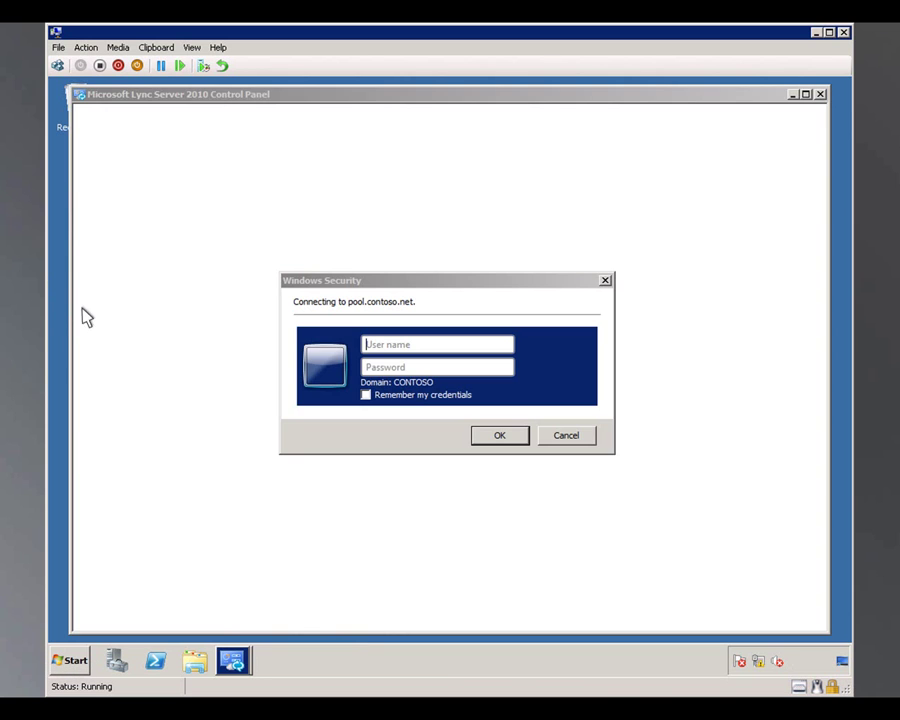
click(366, 346)
text(contoso\administrator)
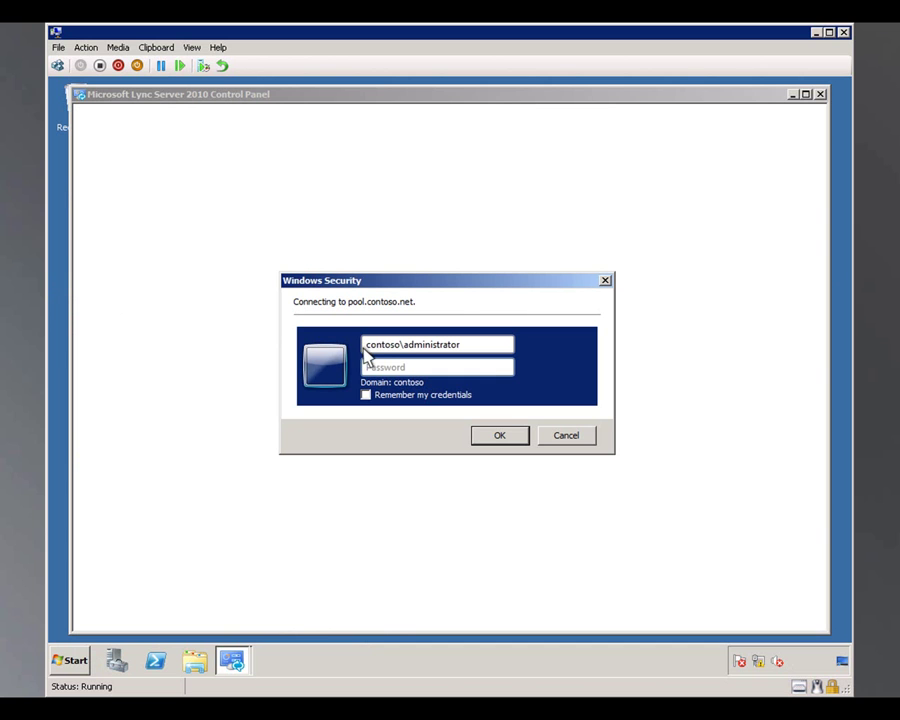
click(366, 368)
text(pass@word1)
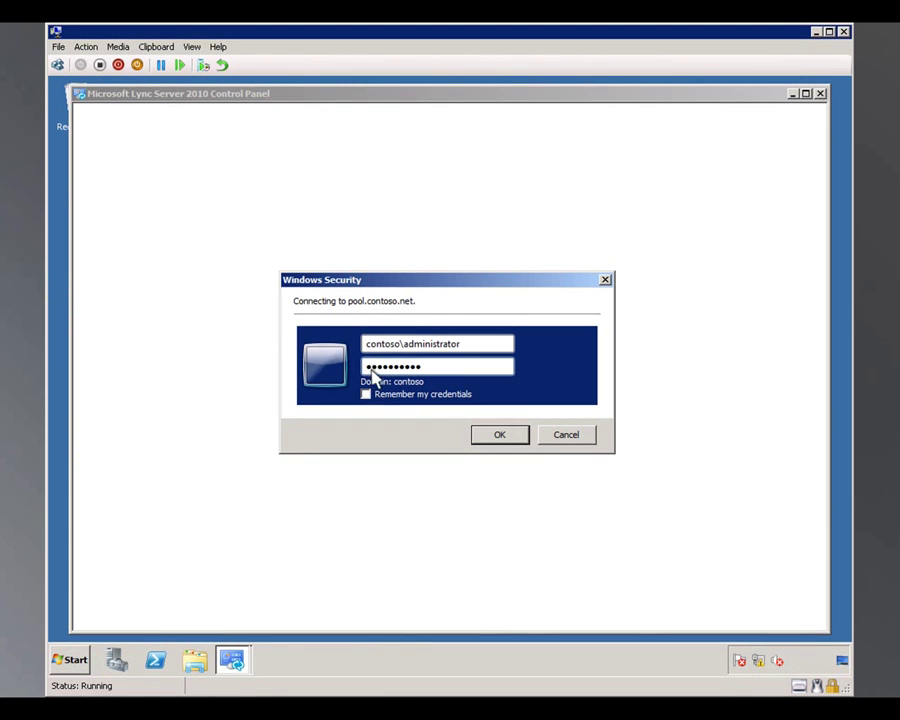
click(500, 436)
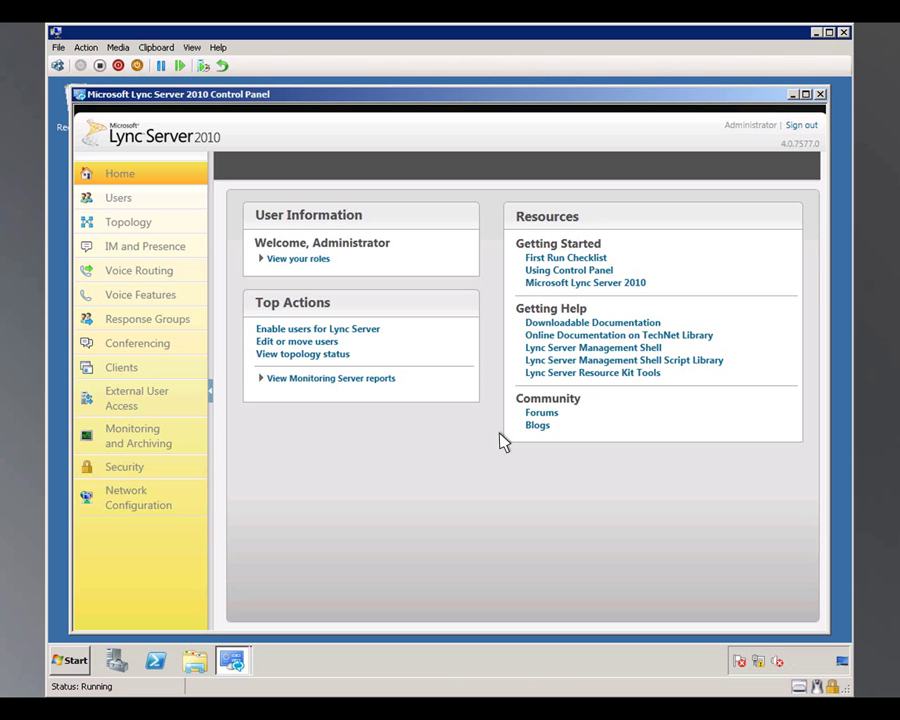
Open the Global entry from Voice Routing's Trunk Configuration list for editing.
click(155, 274)
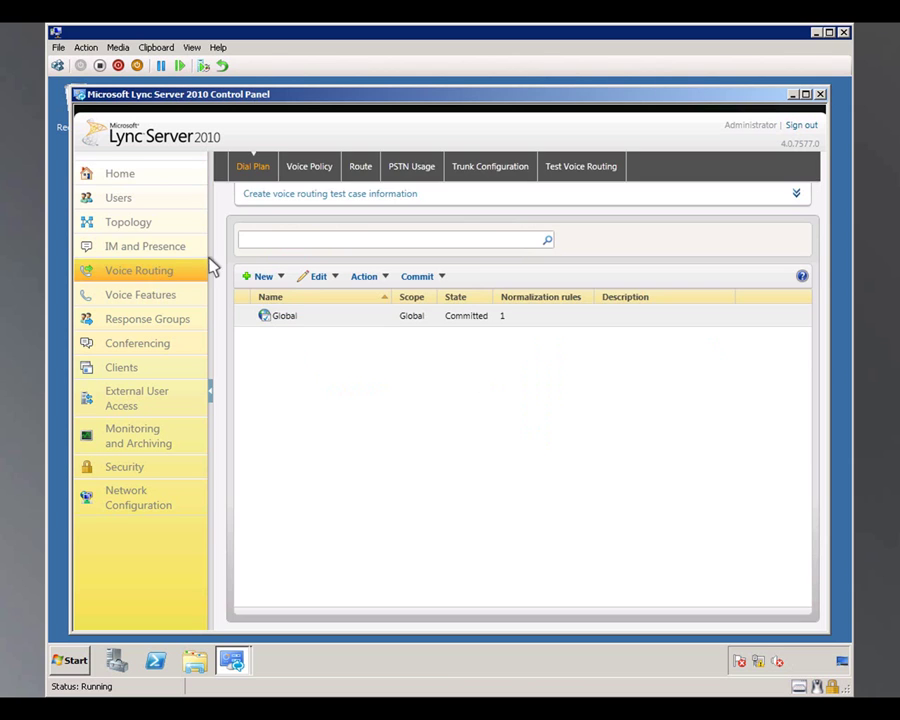
click(480, 170)
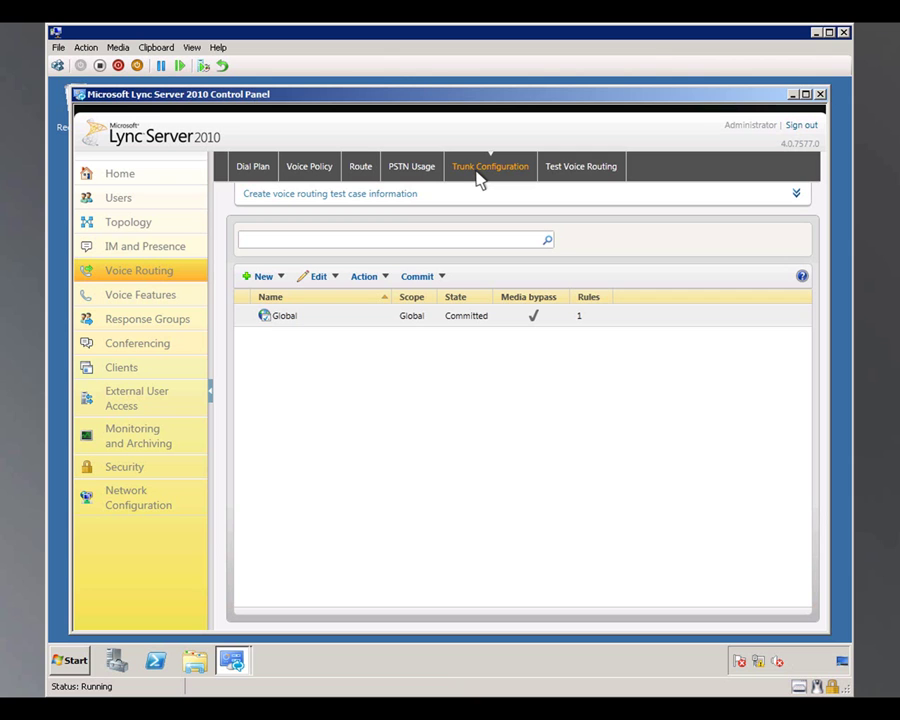
double_click(278, 318)
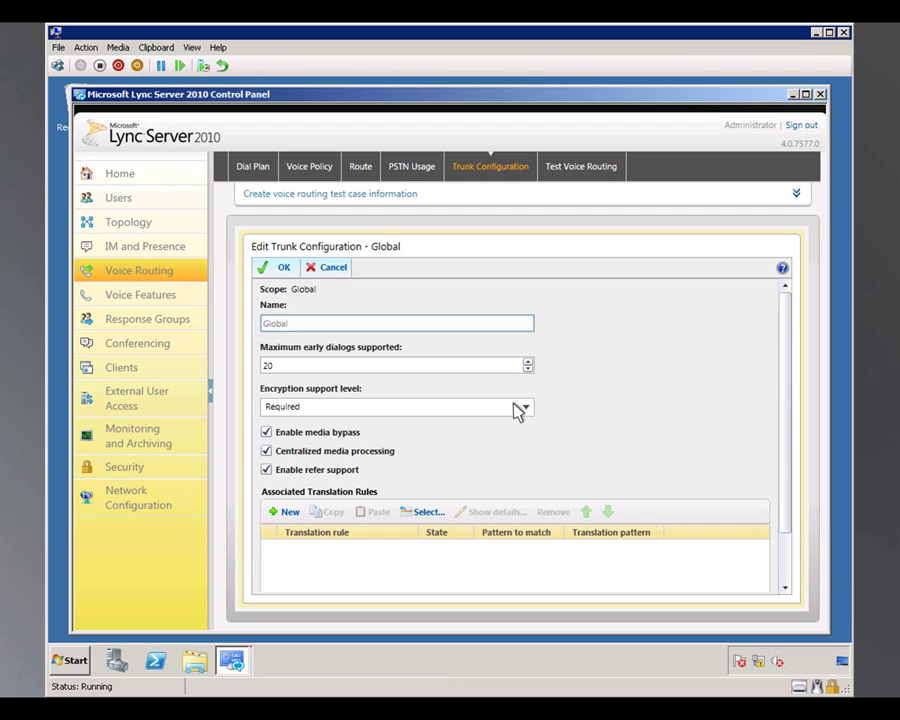
Keep encryption support at Required, enable refer support, and begin a new associated translation rule.
click(517, 412)
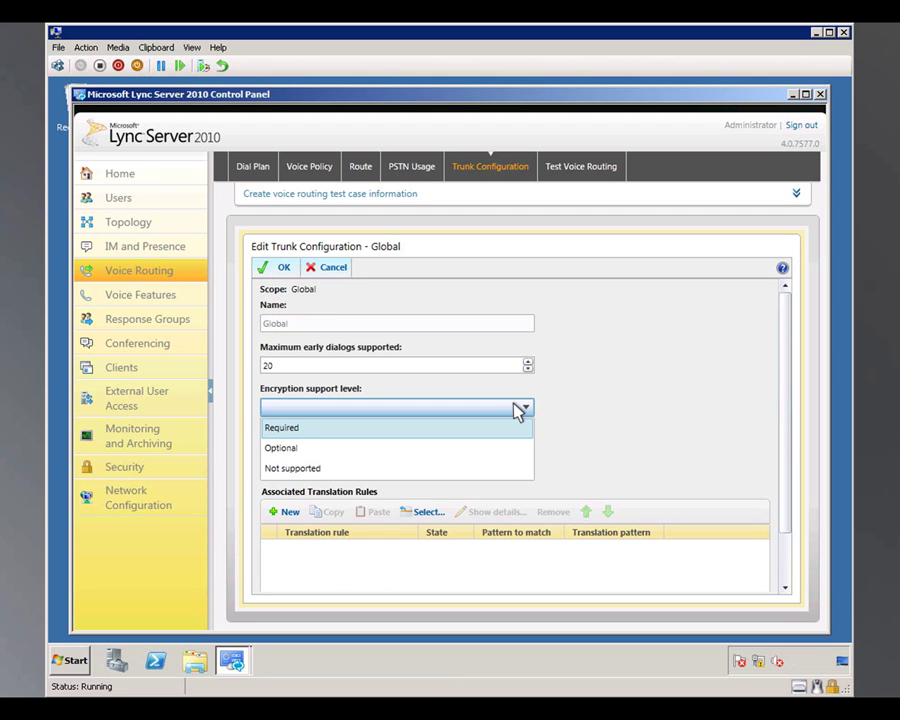
click(510, 427)
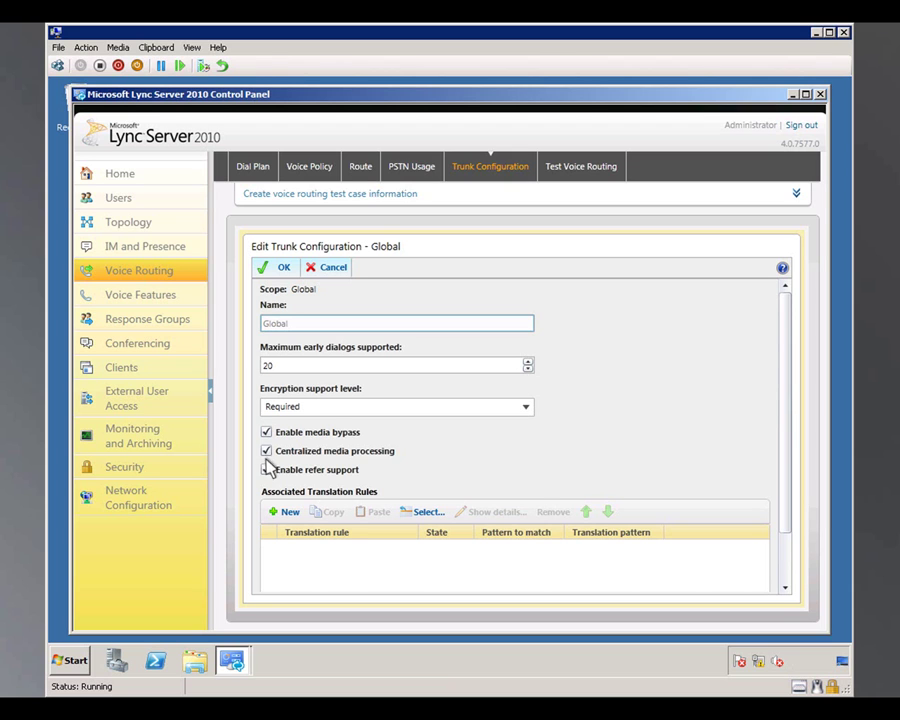
click(267, 470)
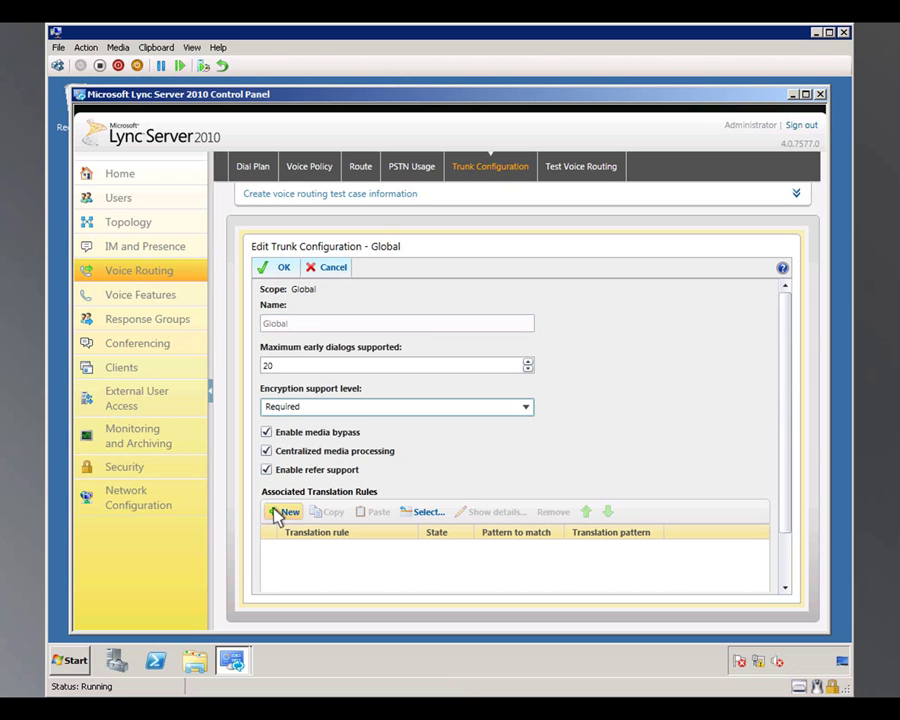
click(276, 513)
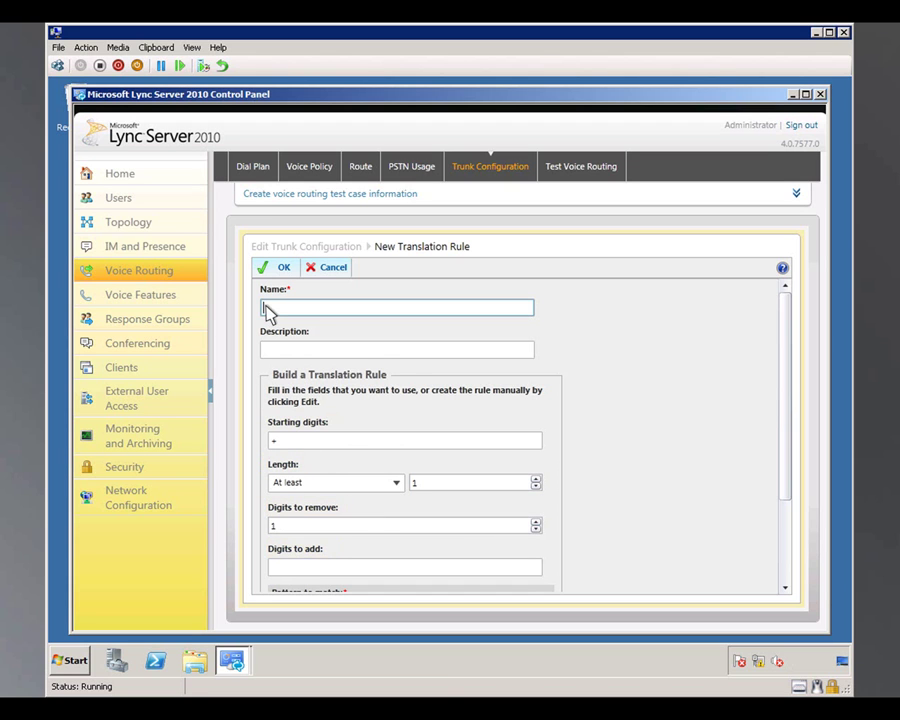
Name the rule 'GlobalInternationalDialing' with description 'US International Long-distance Dialing'.
text(GlobalInternationalDialing)
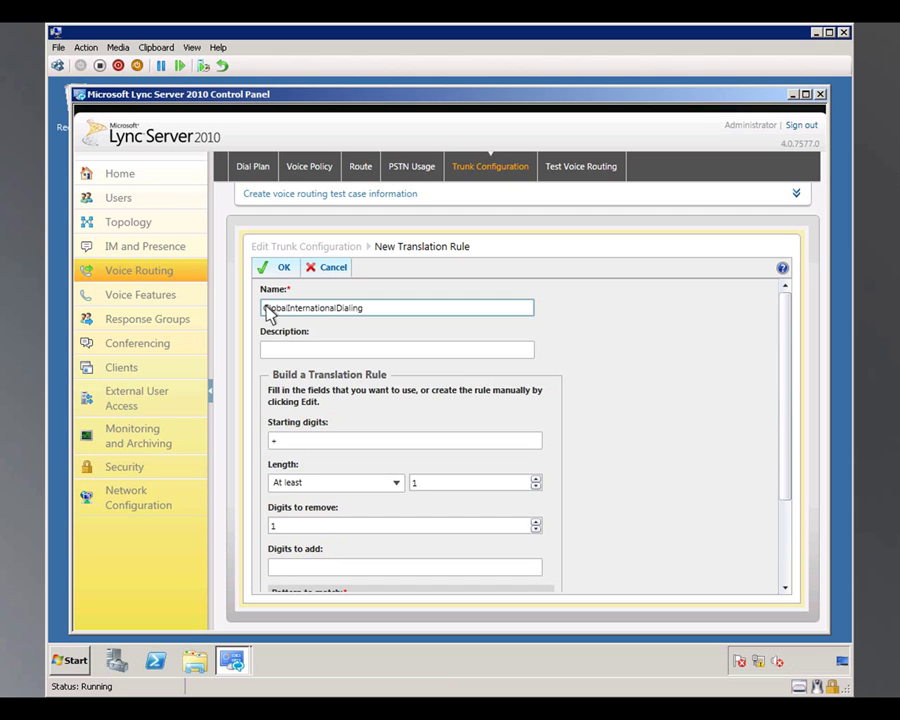
click(267, 351)
text(US International Long-distance Dialing)
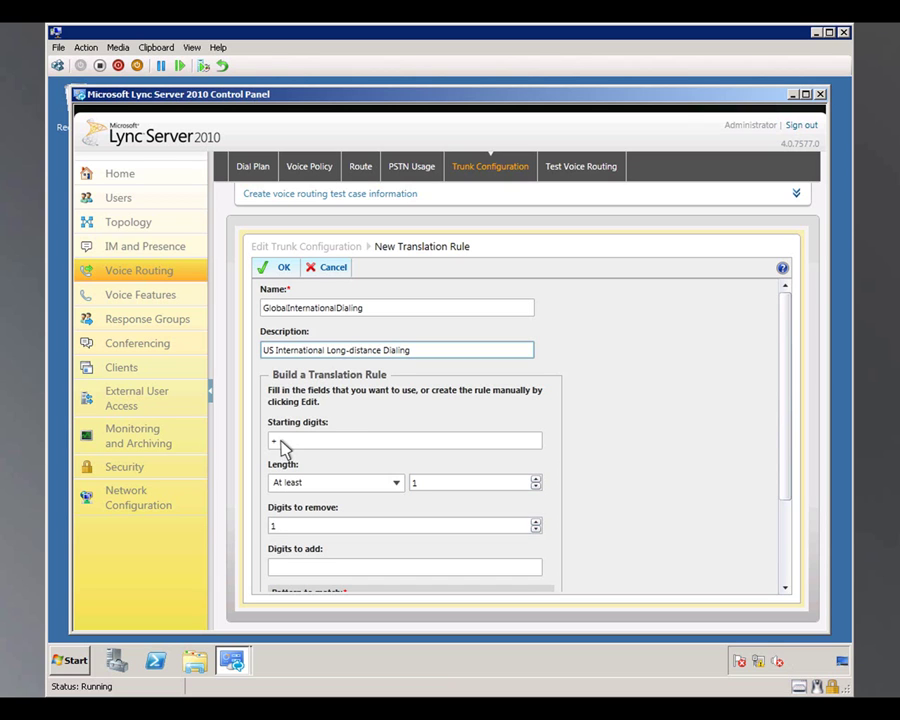
Match numbers of at least 11 digits, remove 1 digit, add 011, and save the rule.
click(396, 483)
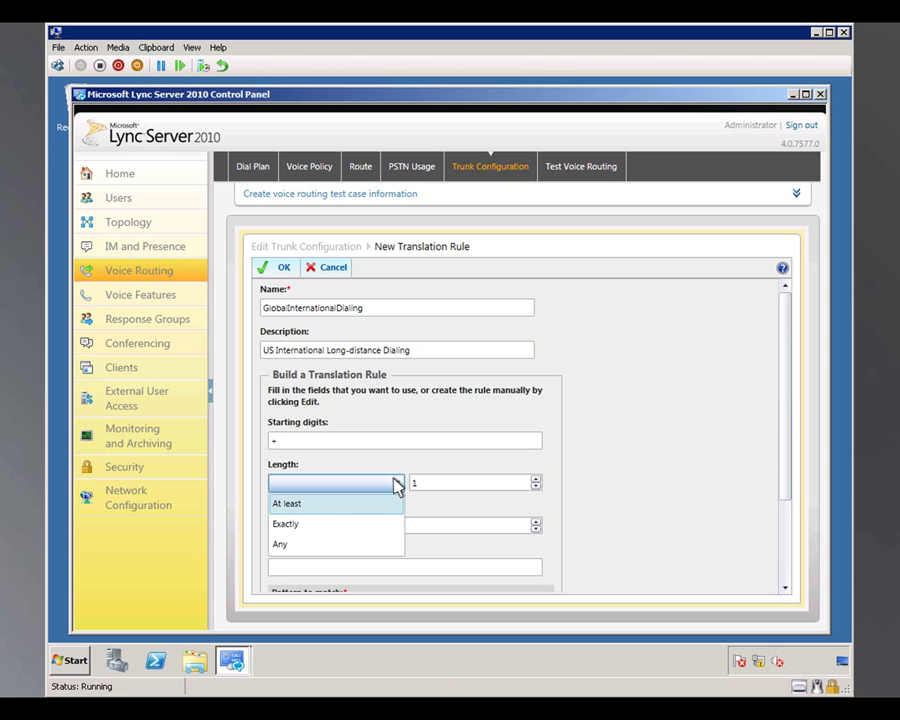
click(394, 480)
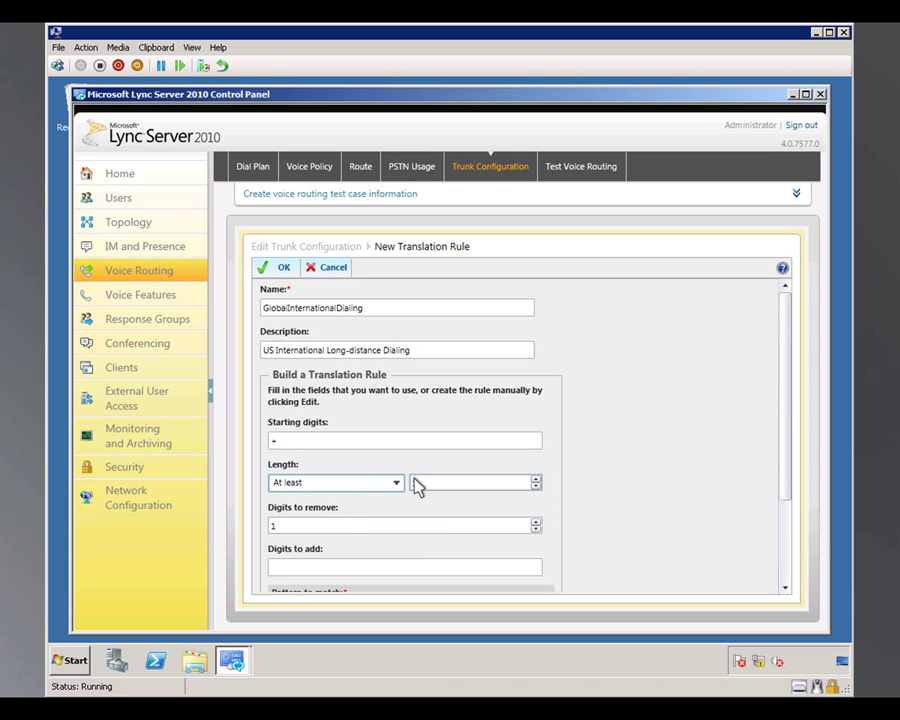
click(416, 483)
text(11)
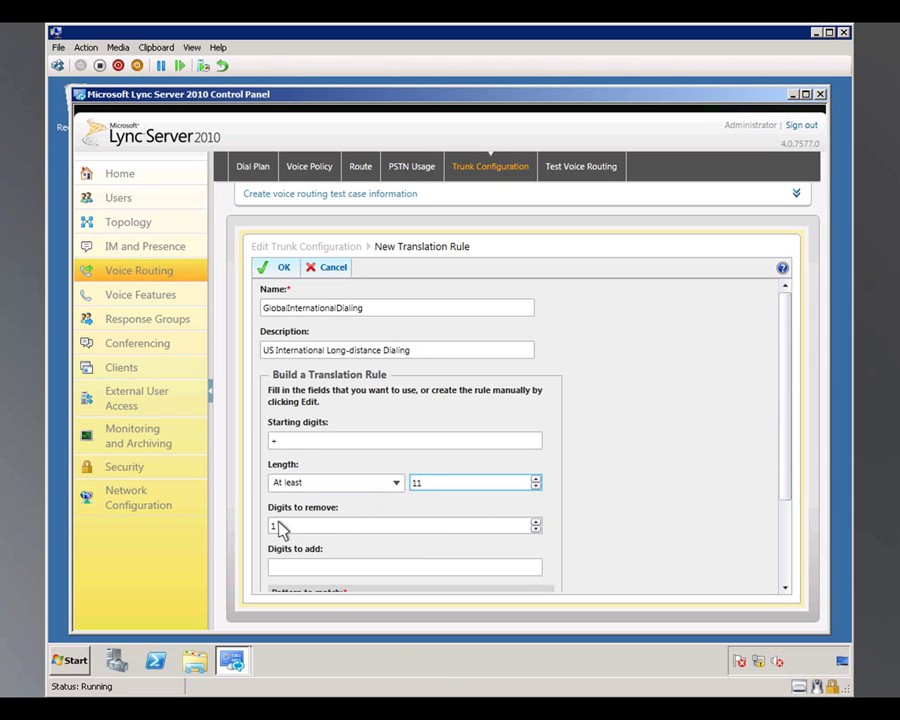
click(276, 531)
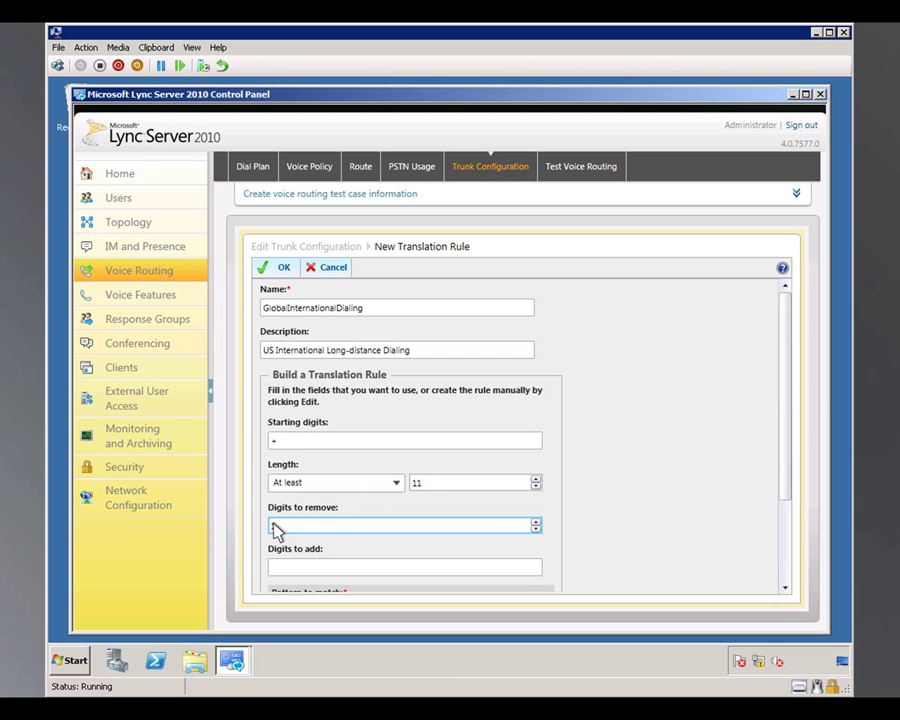
text(1)
click(277, 573)
text(011)
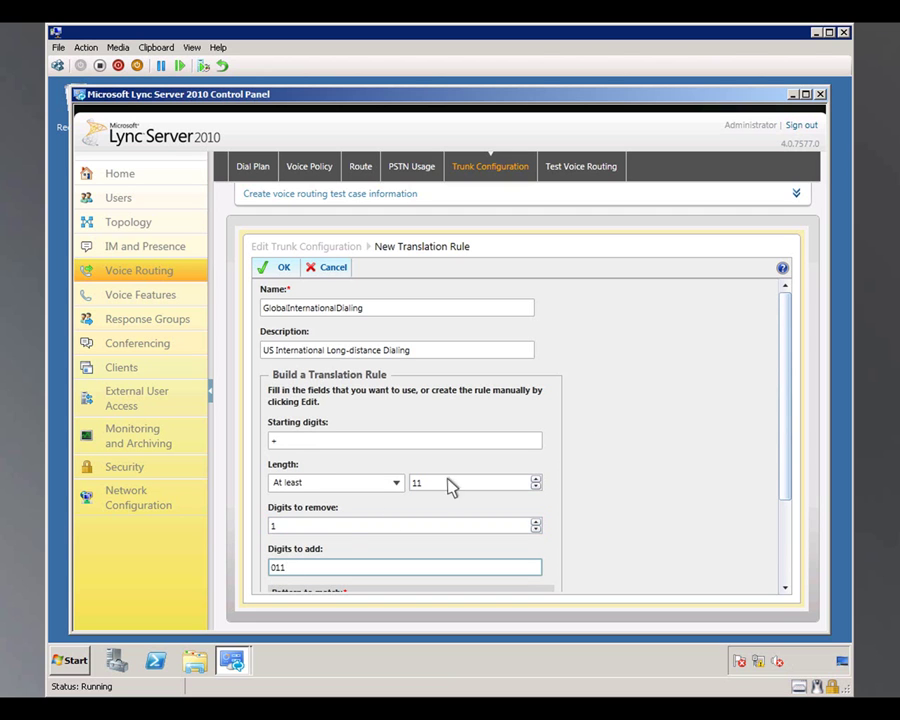
drag(781, 311, 787, 523)
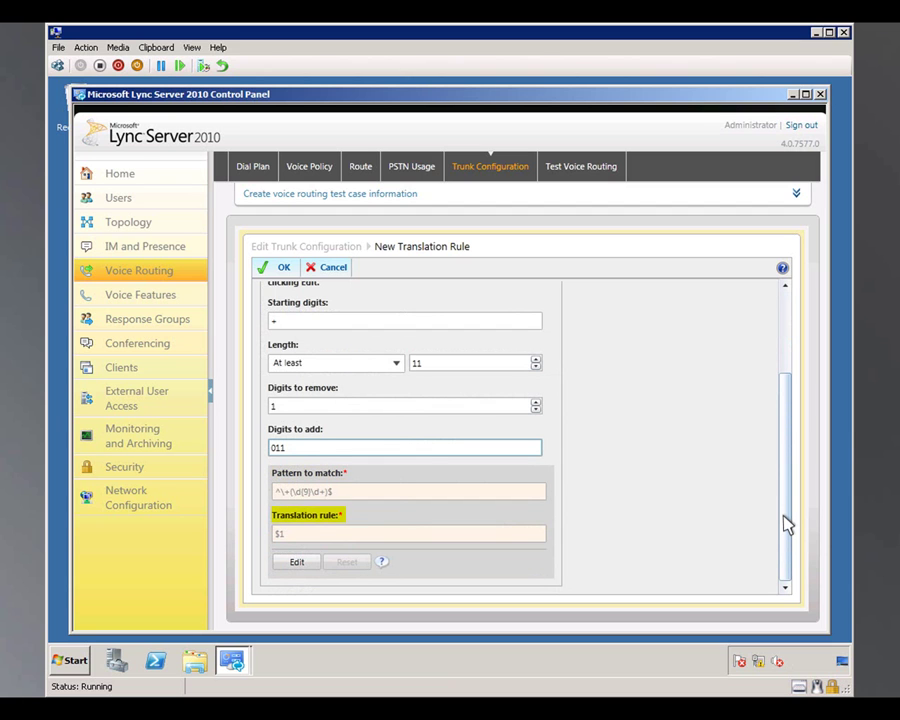
click(282, 268)
Save the Global trunk configuration and commit all pending voice changes.
click(282, 268)
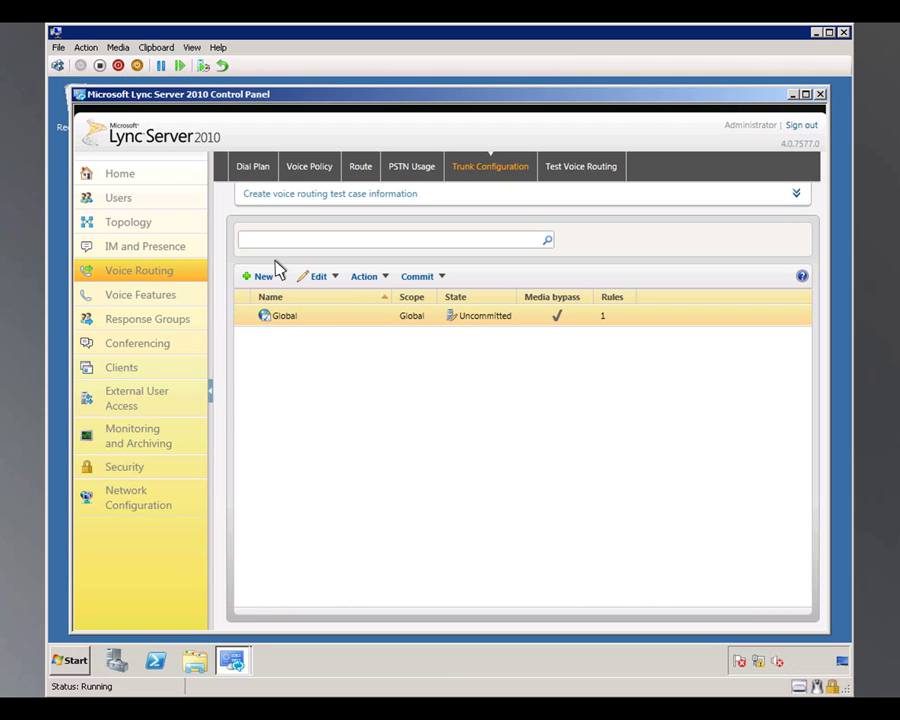
click(418, 279)
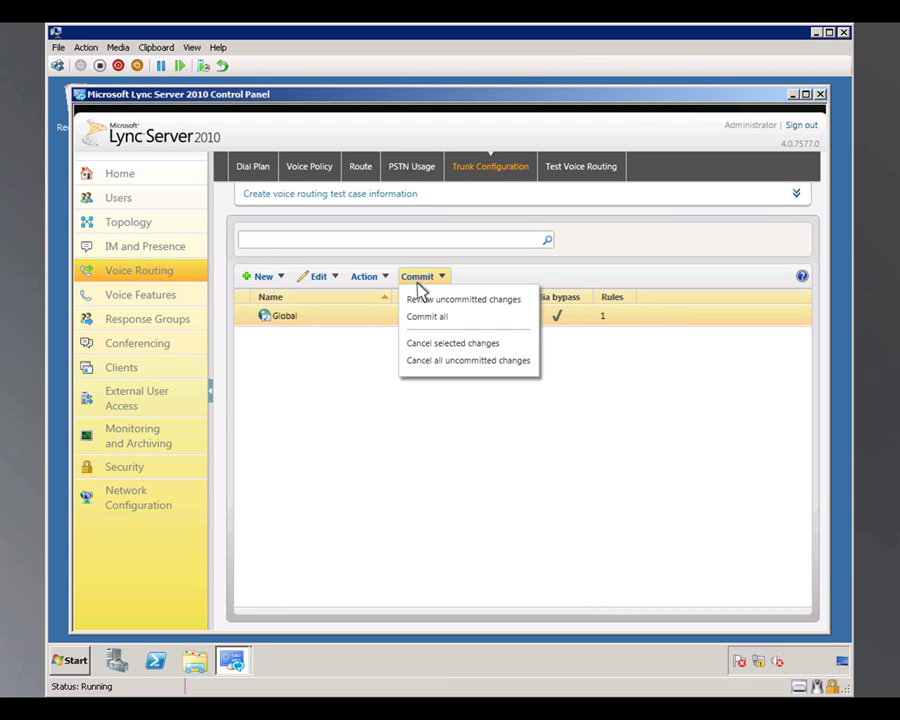
click(418, 317)
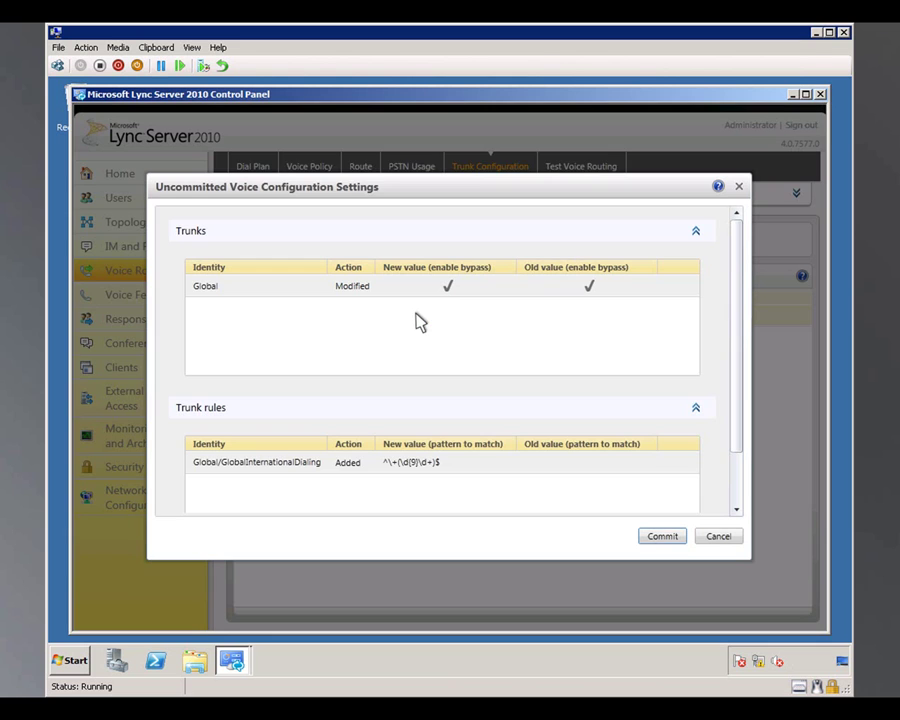
click(662, 536)
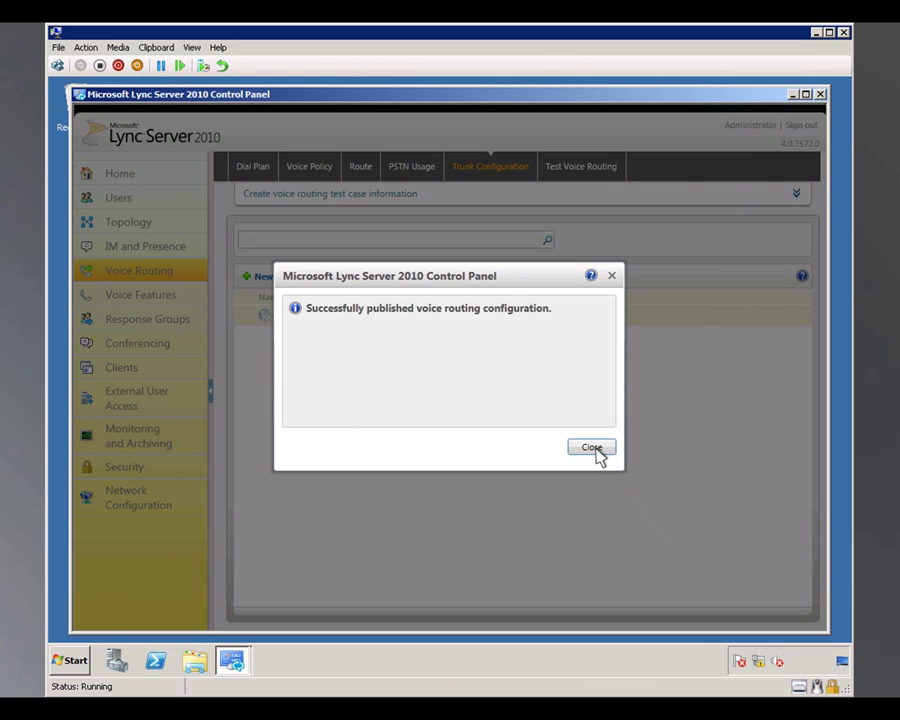
click(592, 448)
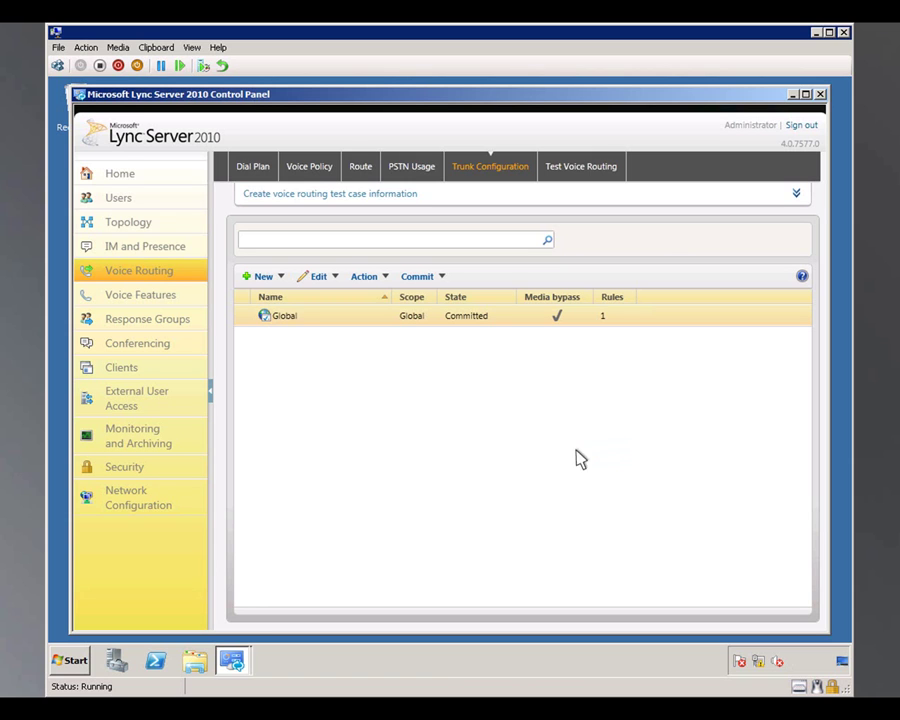
Enable Always bypass media bypass on the Global network setting and commit it.
click(148, 500)
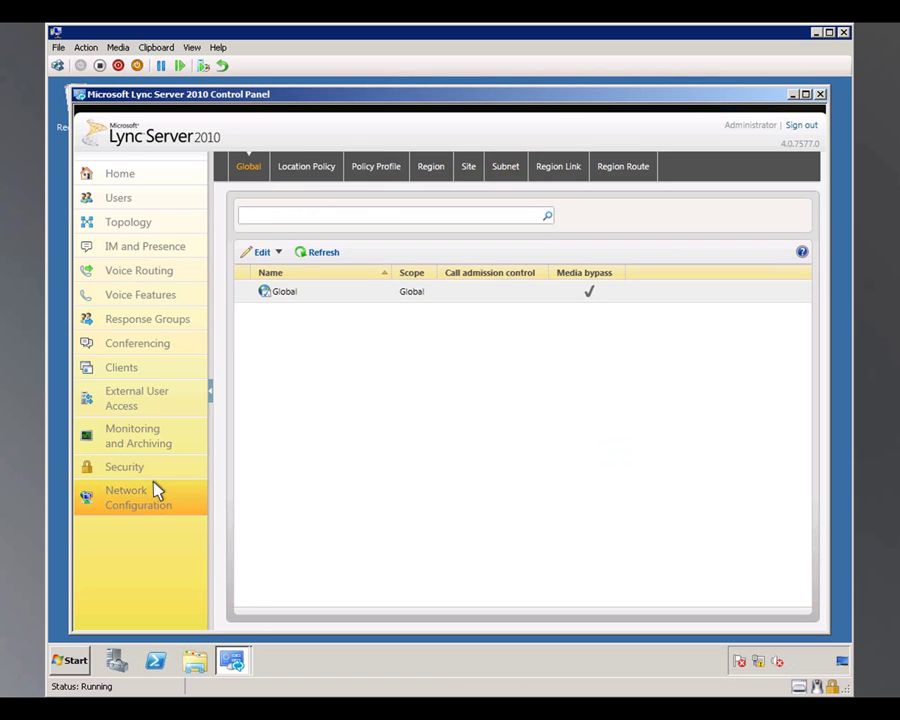
click(284, 290)
double_click(284, 290)
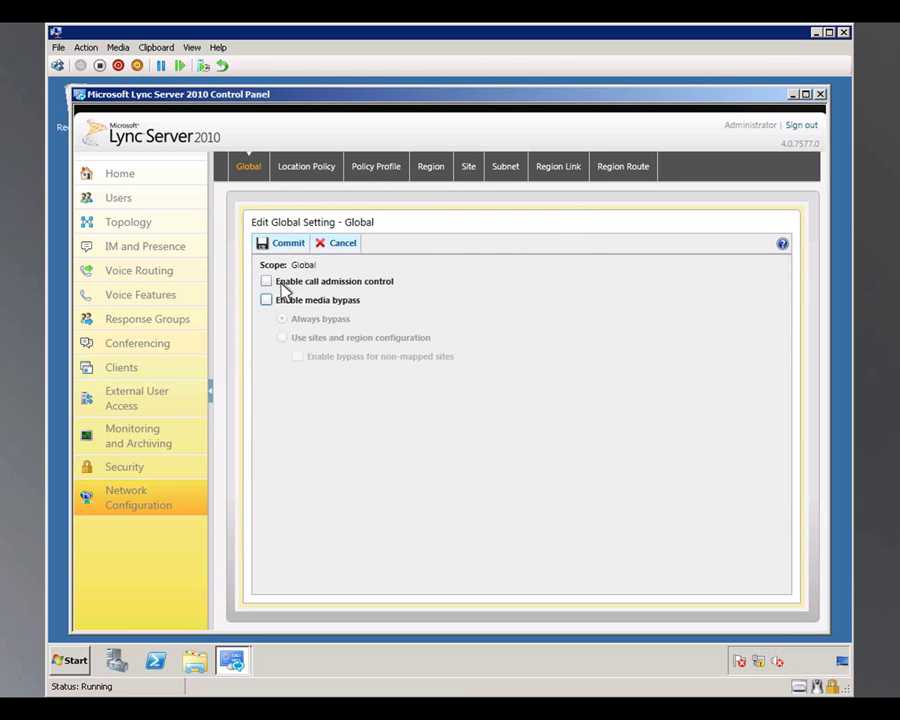
click(265, 300)
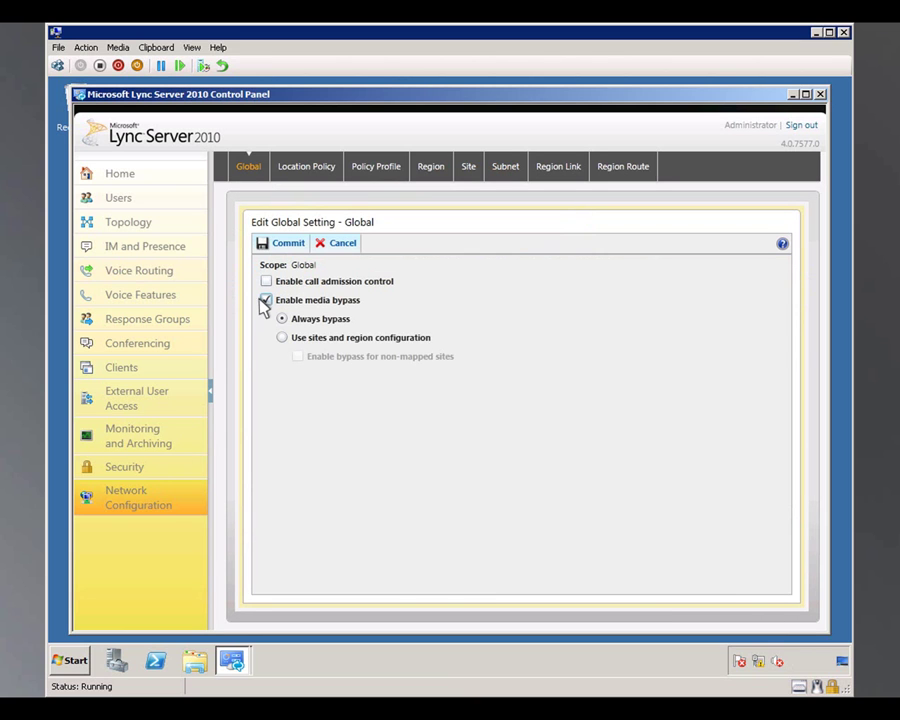
click(271, 245)
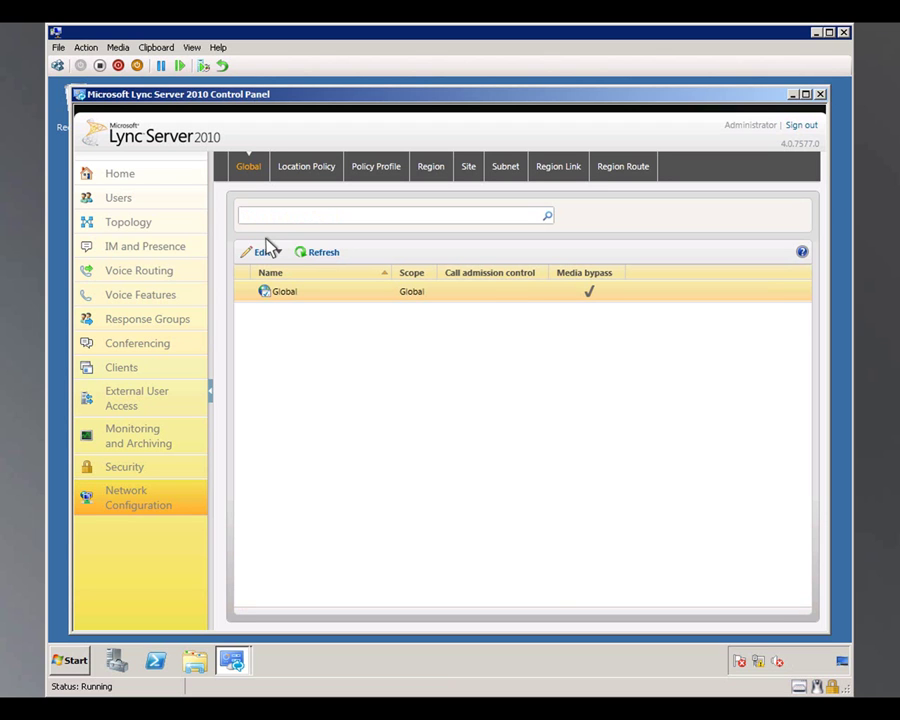